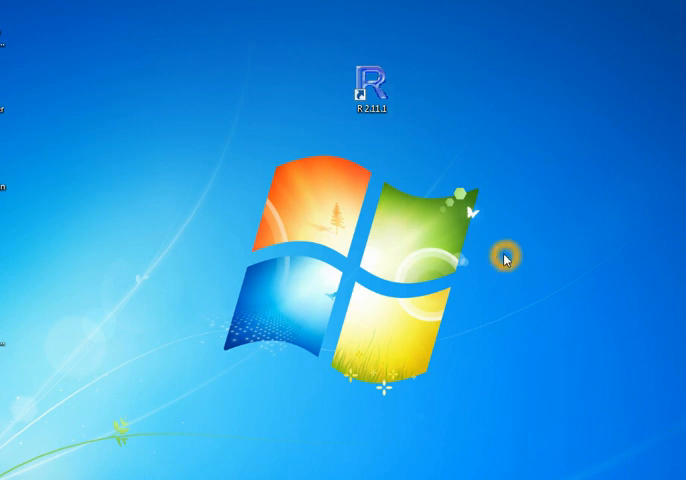
Step: Select the R 2.11.1 desktop shortcut and bring up its context menu of actions
double_click(380, 101)
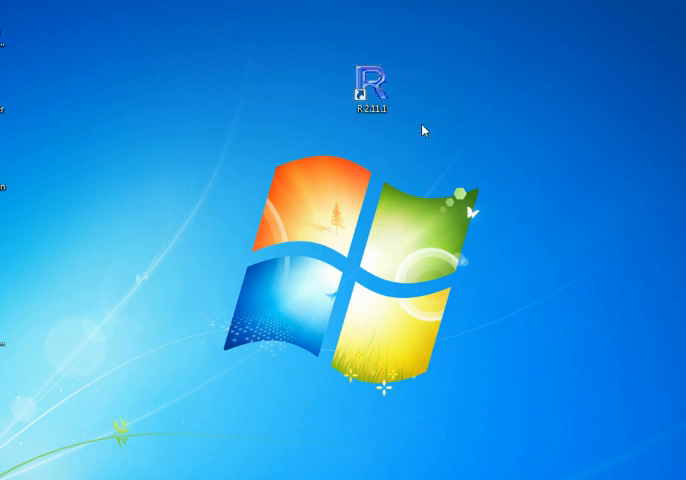
click(364, 115)
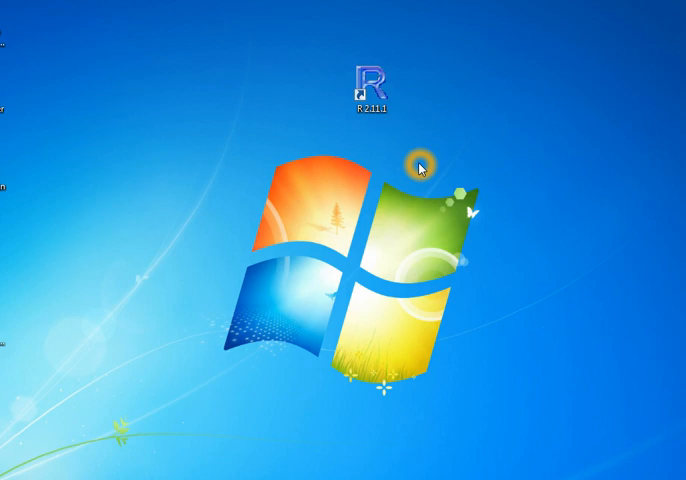
double_click(389, 92)
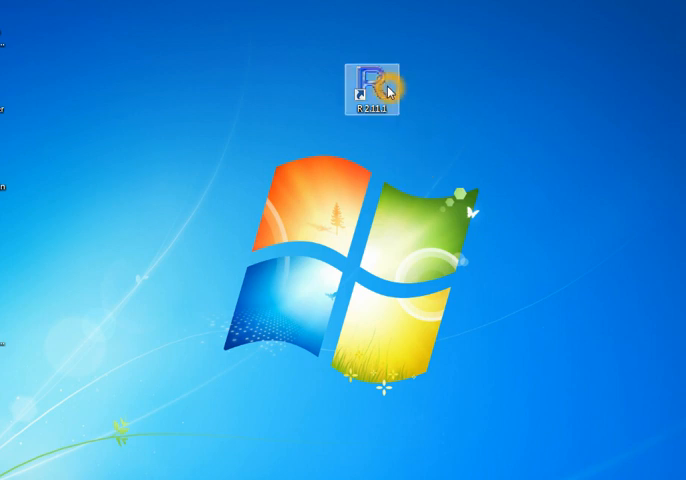
right_click(382, 89)
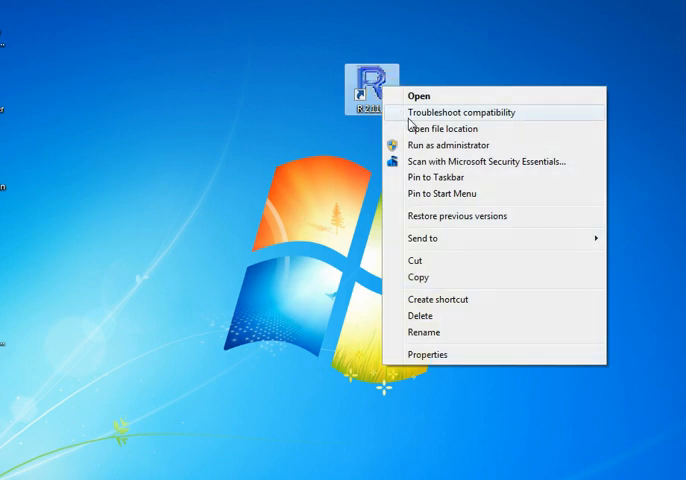
click(428, 354)
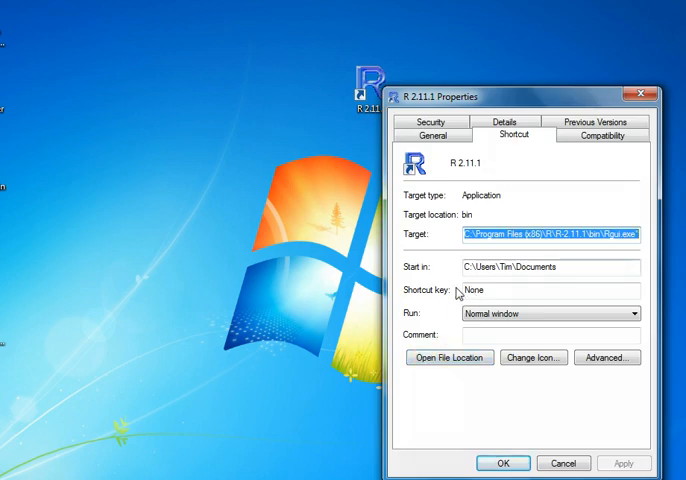
click(411, 270)
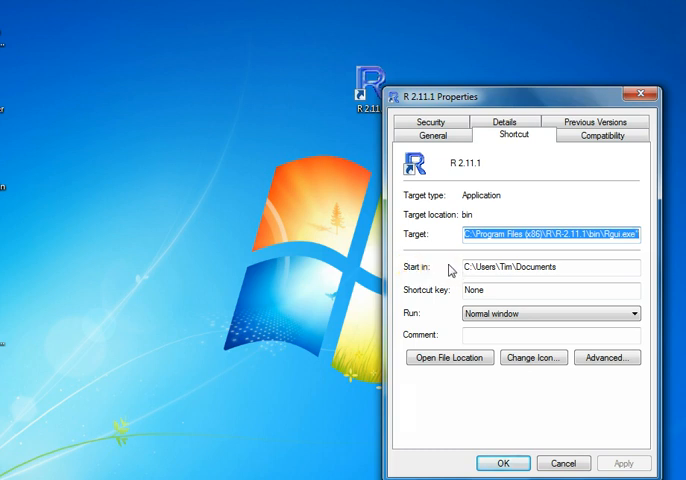
click(488, 270)
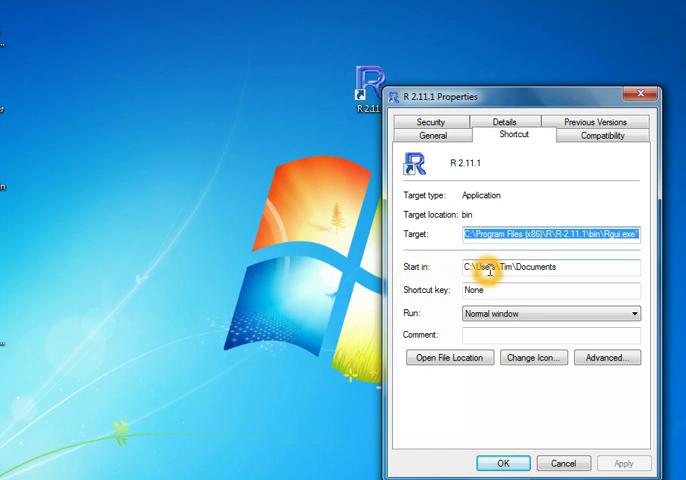
click(556, 267)
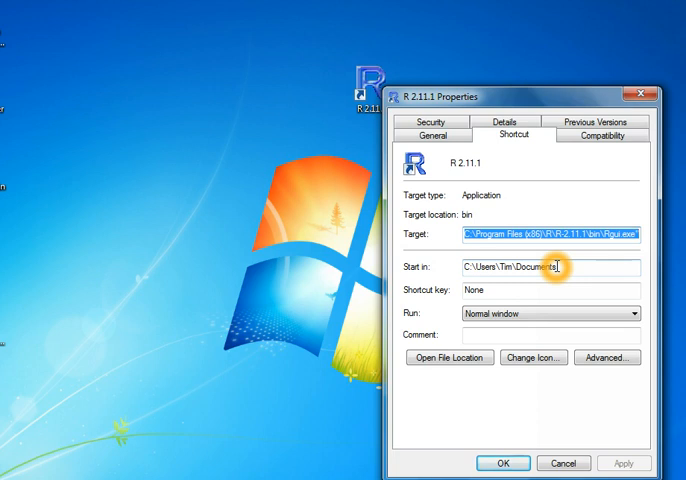
click(563, 463)
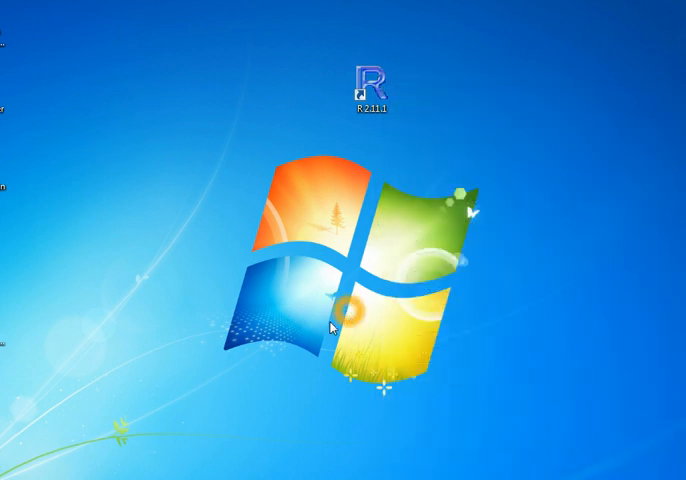
Step: Restore the Explorer window, reposition it, and go to the Documents library root
click(75, 478)
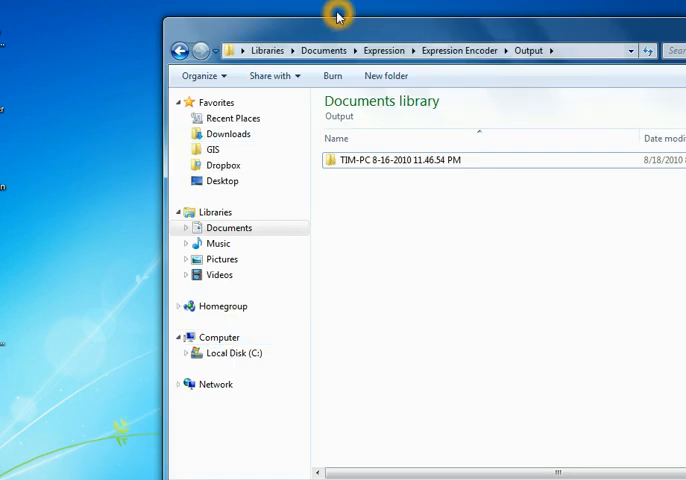
mouse_move(340, 31)
mouse_down()
mouse_move(200, 12)
mouse_move(205, 19)
mouse_up()
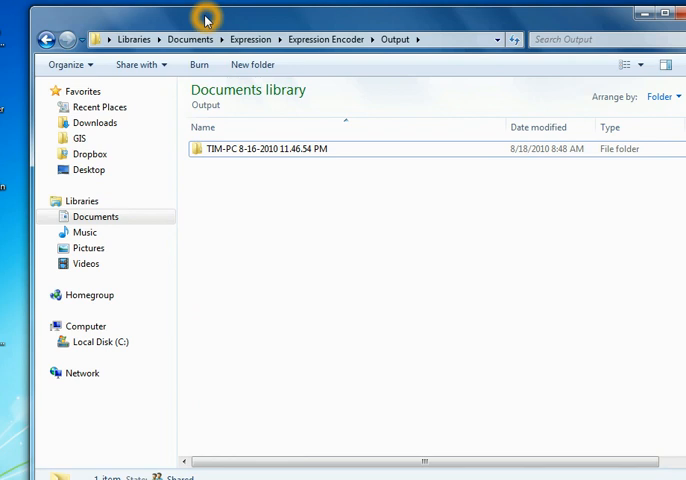
click(107, 226)
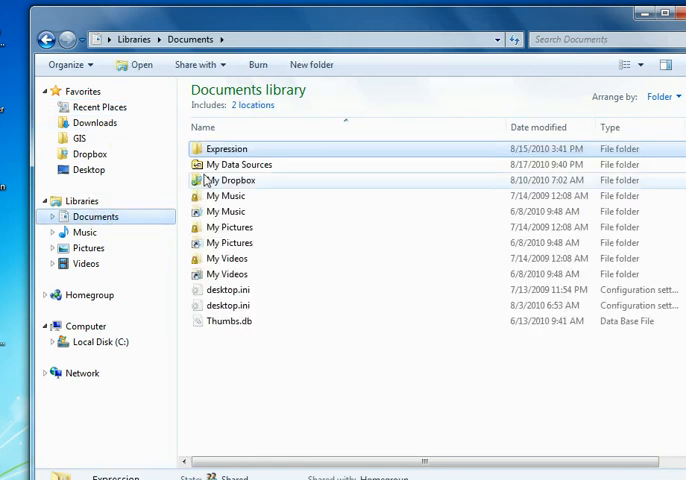
Step: Navigate My Dropbox > Academic Stuff > Stats Fall 10 and open its R folder
double_click(220, 179)
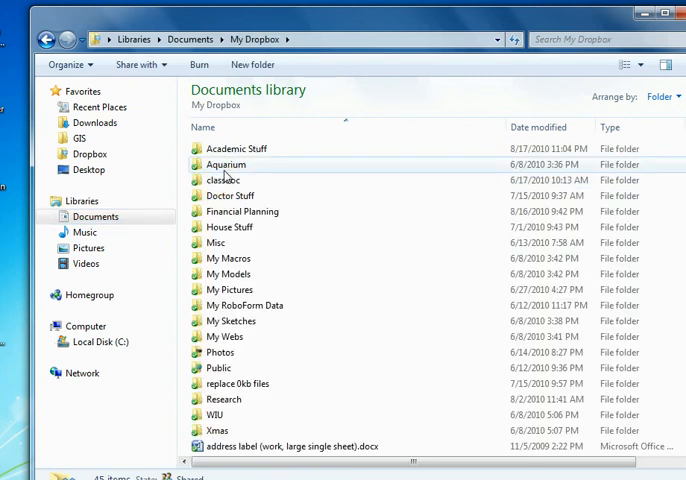
double_click(235, 151)
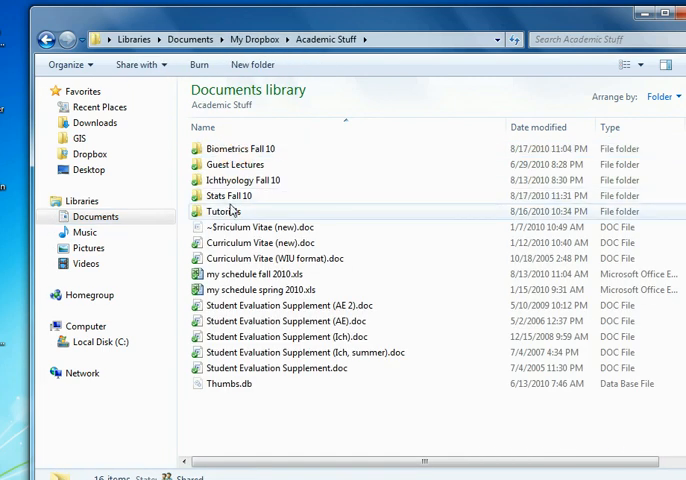
double_click(229, 197)
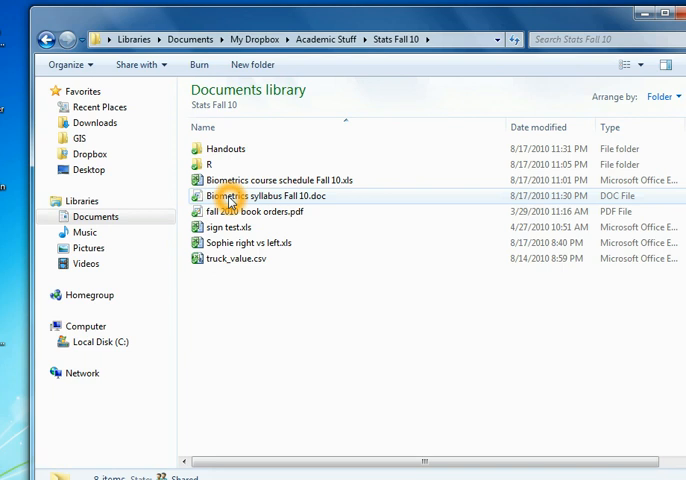
click(229, 198)
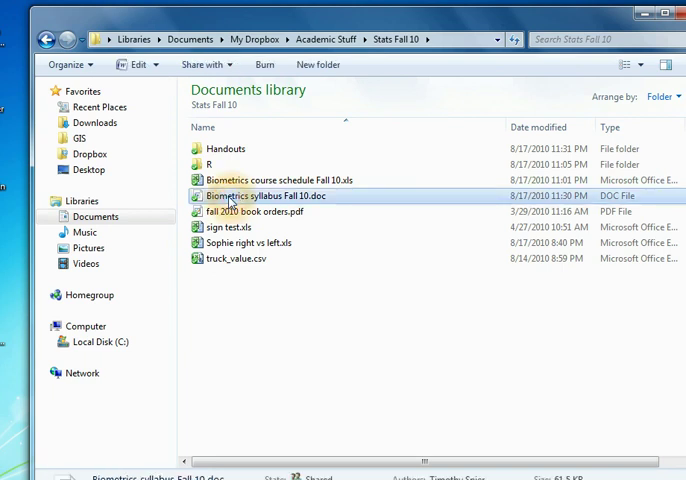
double_click(213, 166)
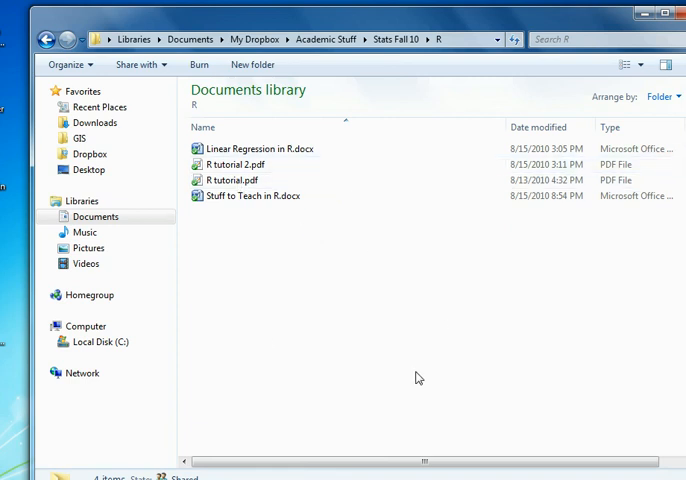
click(386, 241)
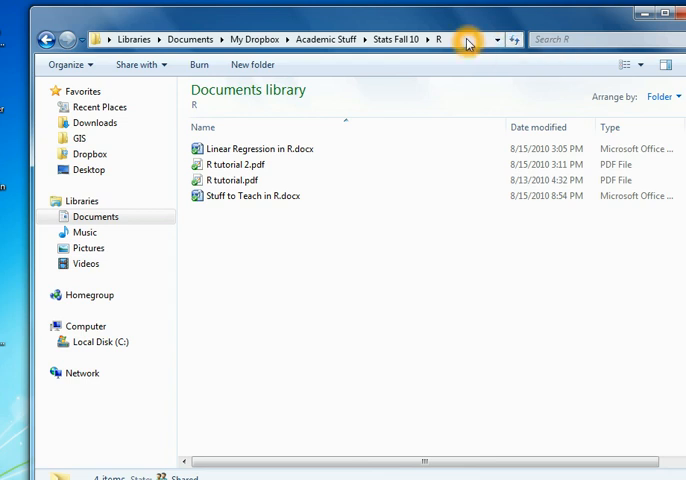
Step: Copy the R folder's address as plain text and minimize Explorer to show the desktop
right_click(468, 43)
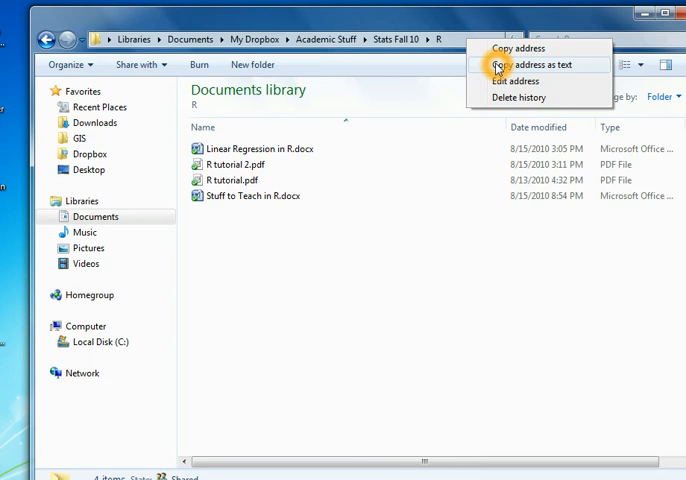
click(497, 65)
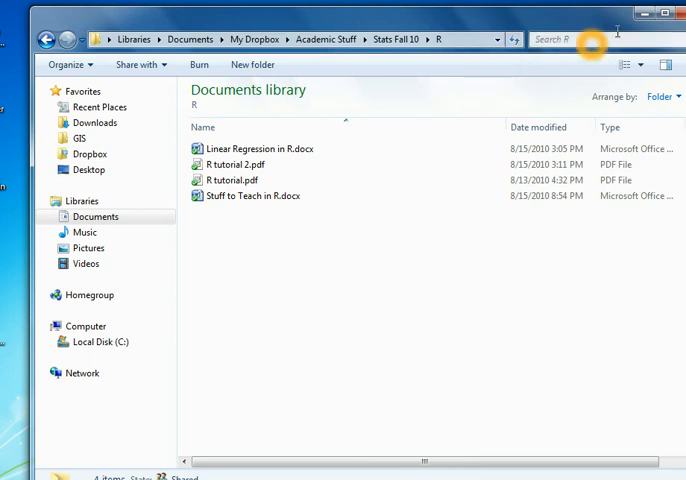
click(644, 14)
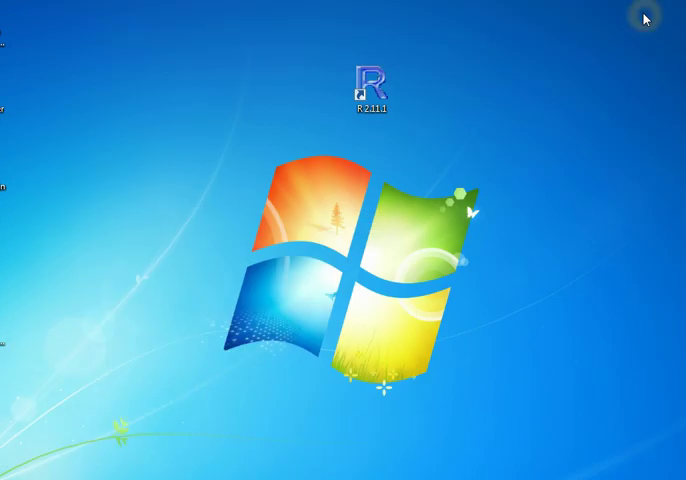
Step: Bring up the Properties dialog for the R 2.11.1 desktop shortcut
click(372, 110)
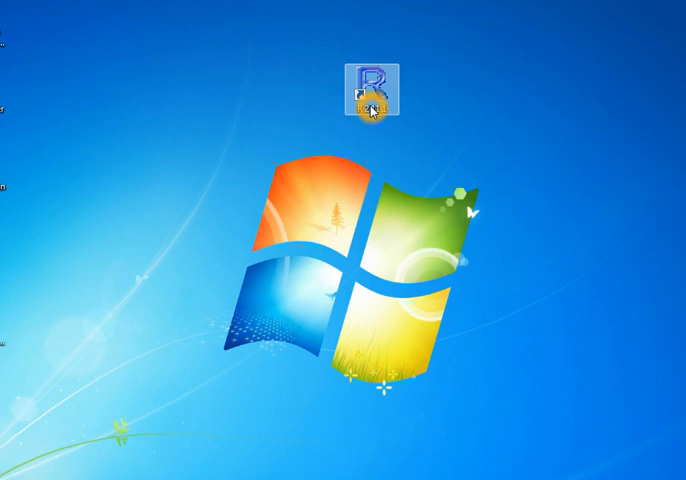
right_click(372, 110)
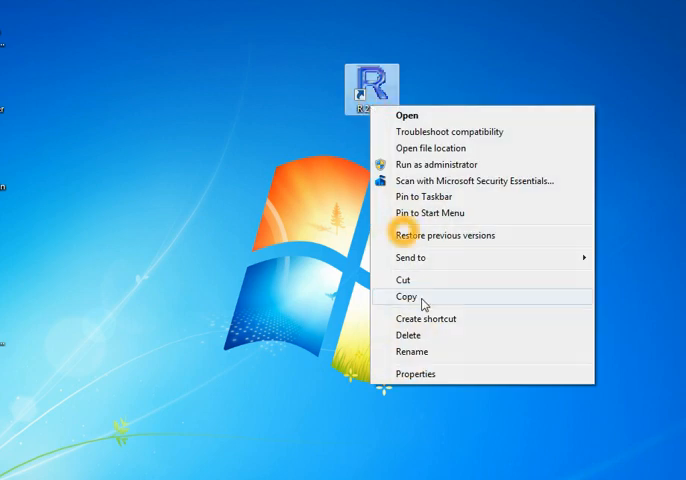
click(432, 374)
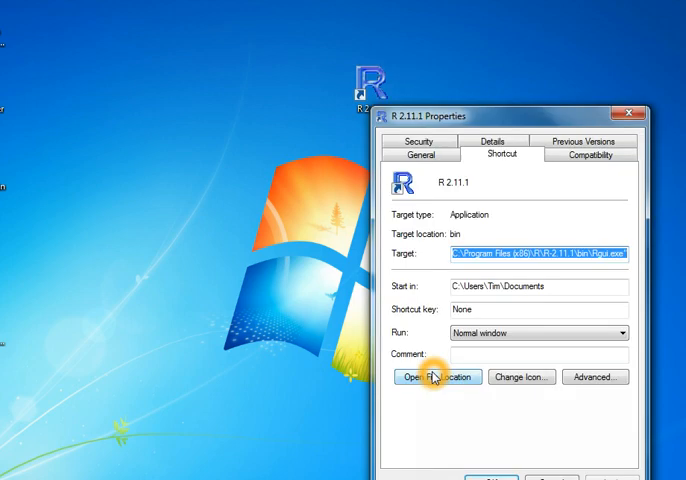
Step: Replace the Start in field with the copied Stats Fall 10\R Dropbox path
drag(568, 285, 440, 289)
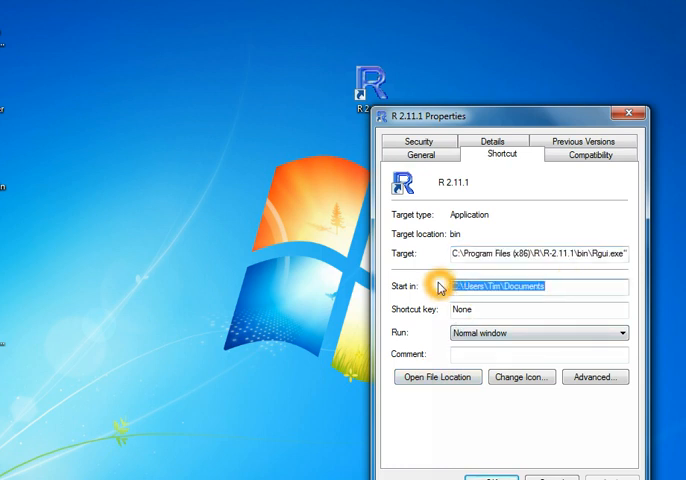
key(ctrl+v)
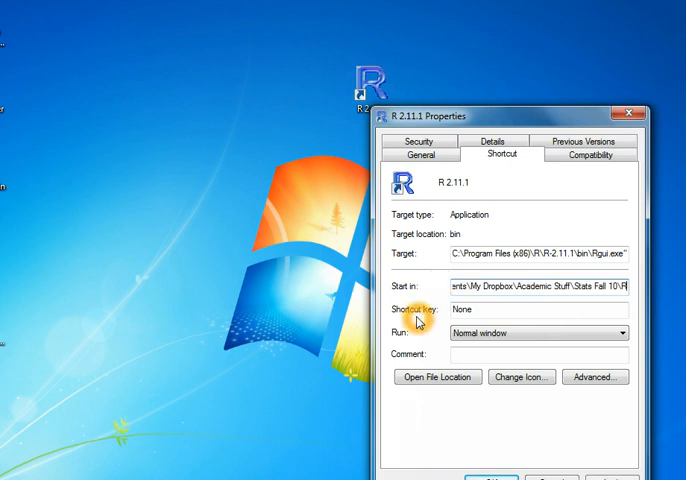
key(Left)
key(Left)
key(Left)
key(Left)
key(Left)
key(Left)
key(Left)
key(Left)
key(Left)
key(Left)
key(Left)
key(Left)
key(Left)
key(Left)
key(Left)
key(Right)
key(Right)
key(Right)
key(Right)
key(Right)
key(Right)
key(Right)
key(Right)
key(Right)
key(Right)
key(Right)
key(Right)
key(Right)
key(Right)
key(Right)
key(Right)
key(Right)
key(Right)
key(Right)
key(Right)
key(Right)
key(Right)
key(Right)
key(Right)
key(Right)
key(Right)
key(Right)
Step: Apply the new start-in folder with administrator permission and close the properties
click(486, 475)
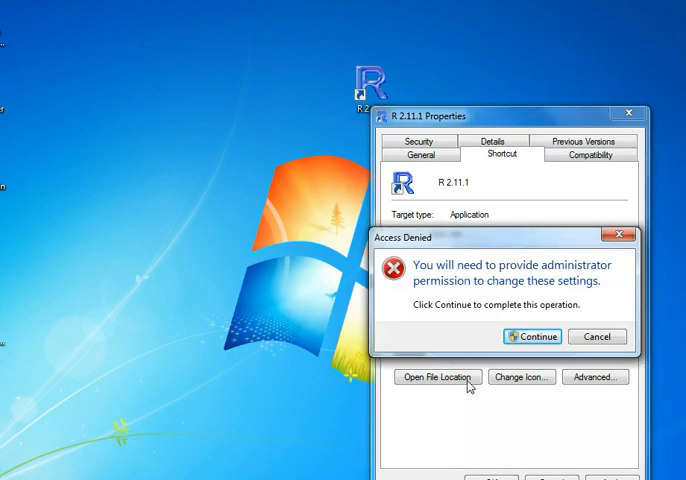
click(514, 342)
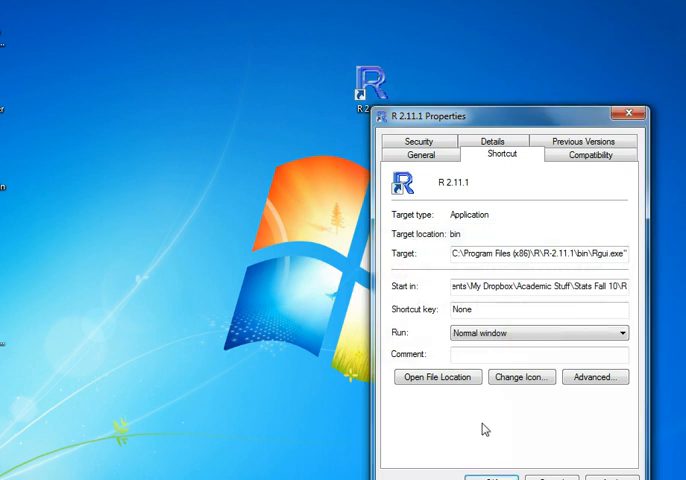
click(478, 457)
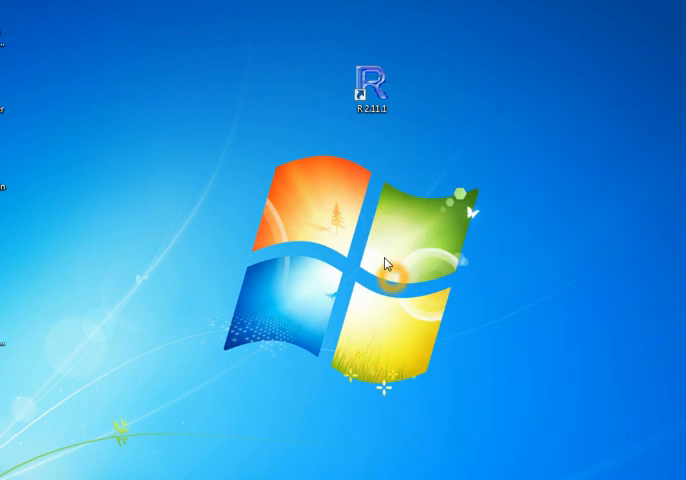
Step: Launch R 2.11.1 from the updated desktop shortcut so RGui's console opens
click(370, 112)
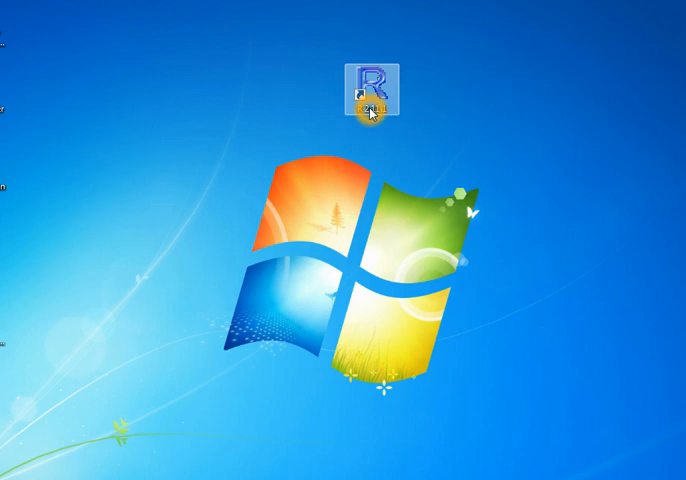
double_click(370, 112)
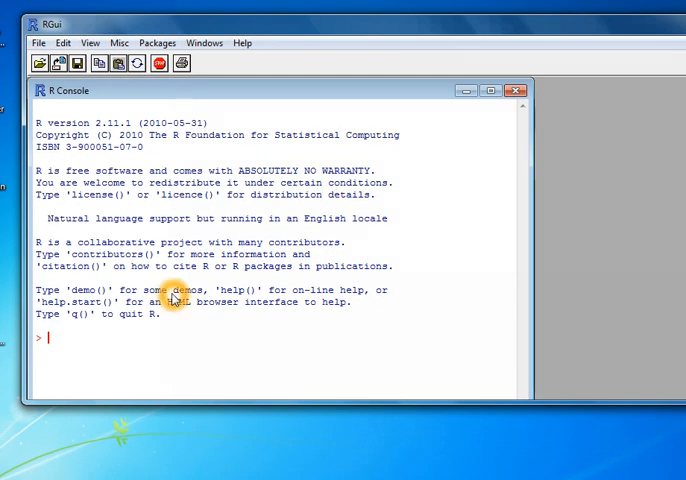
Step: Run getwd() in the console to show the working directory is Stats Fall 10/R
click(54, 334)
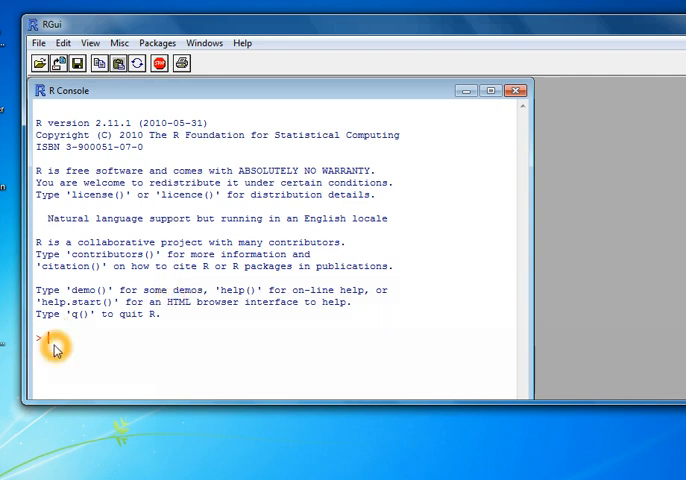
text(demo)
text(()
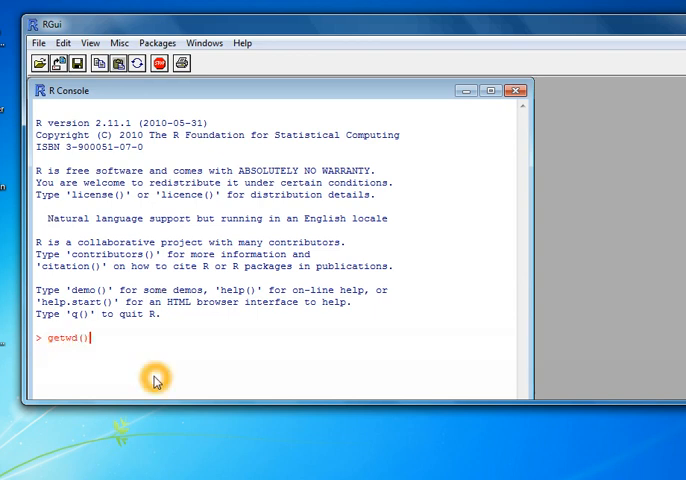
key(Return)
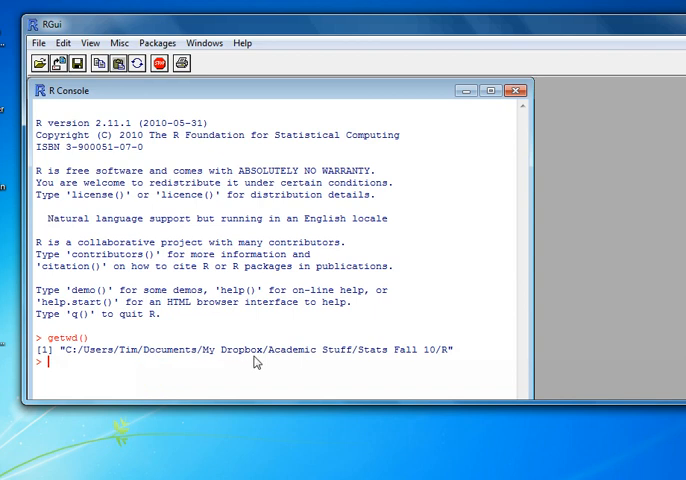